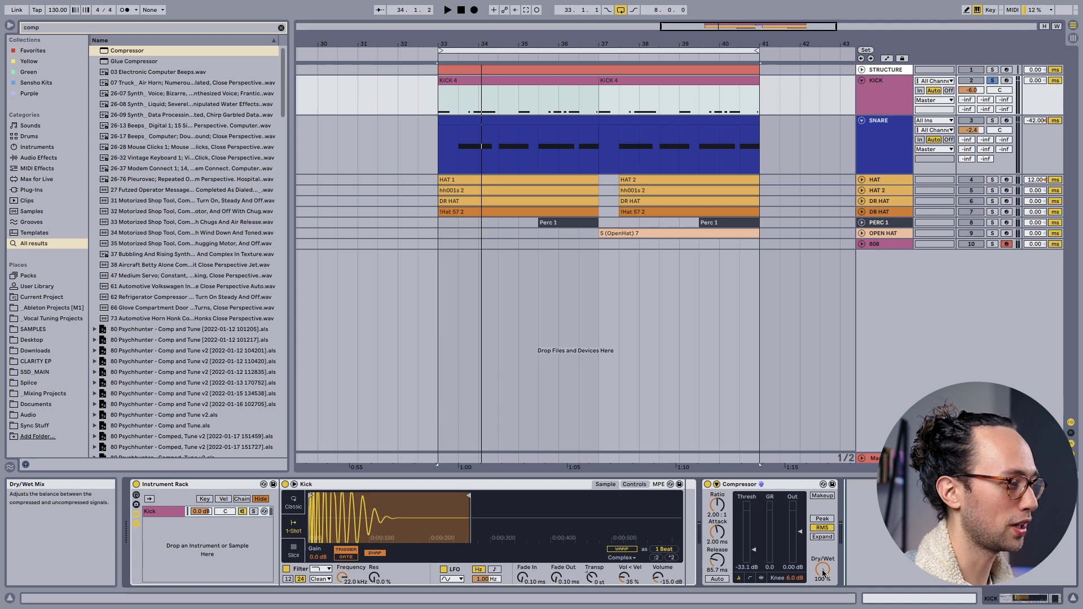
- Set the kick's Compressor to a 3:1 ratio, -19.6 dB threshold and 50% dry/wet while playing the loop
left_click(831, 572)
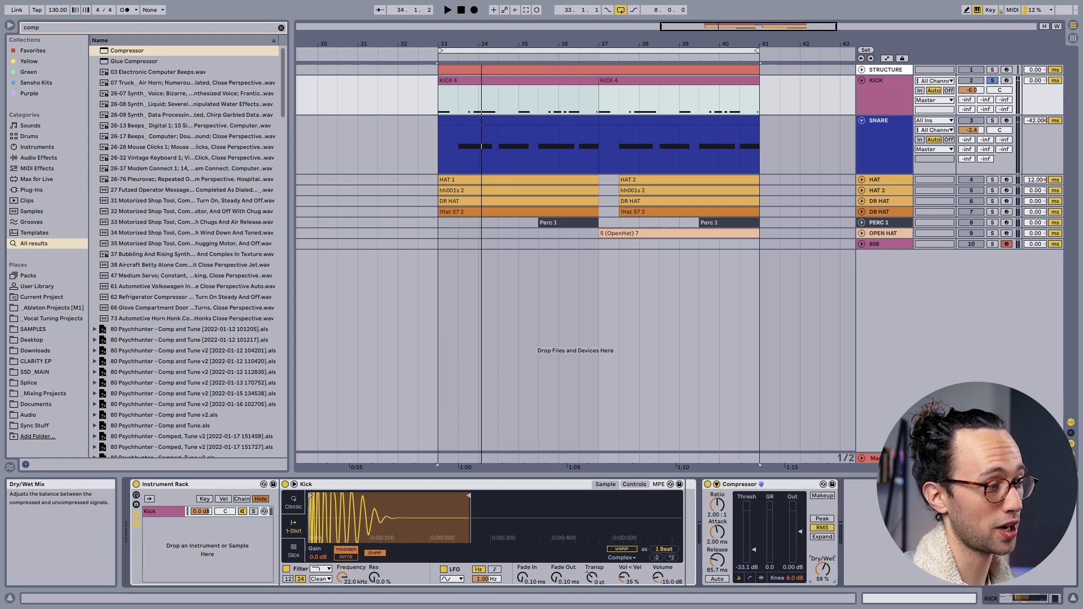
left_click_drag(825, 571, 824, 545)
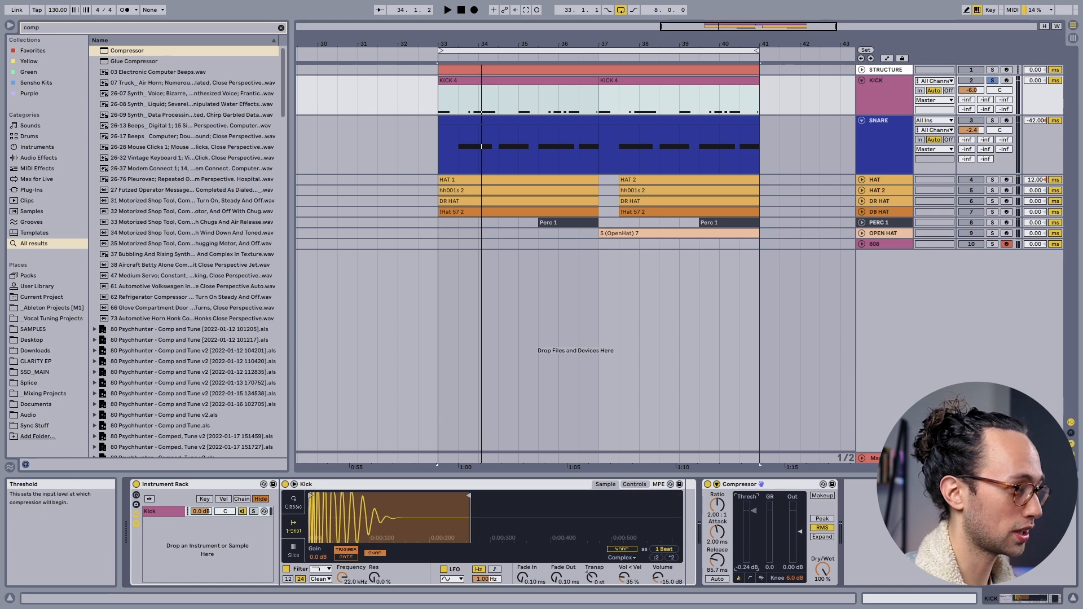
key("space")
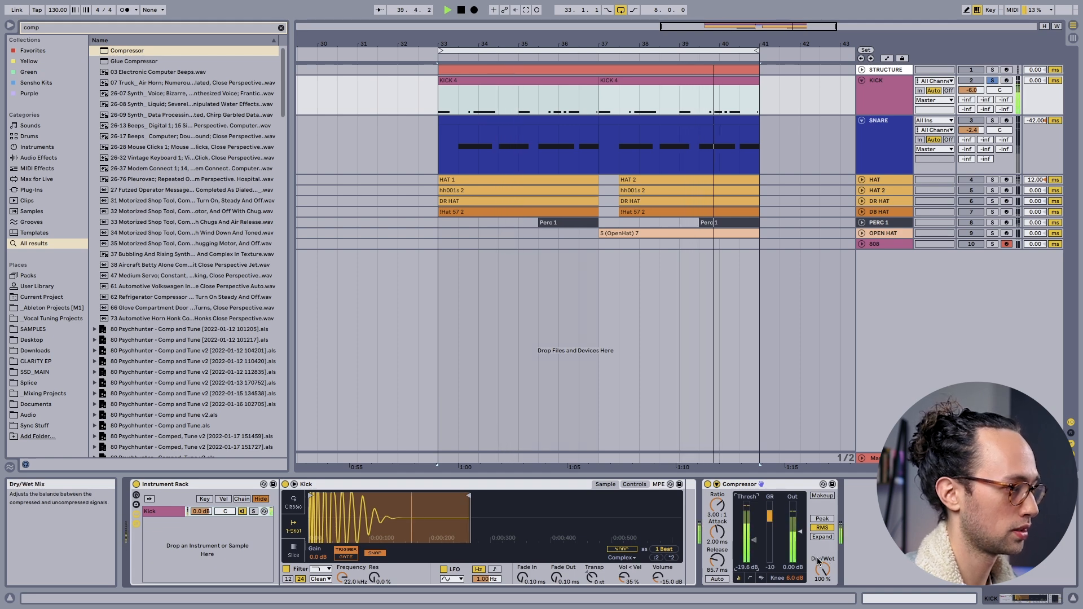
left_click_drag(821, 567, 821, 575)
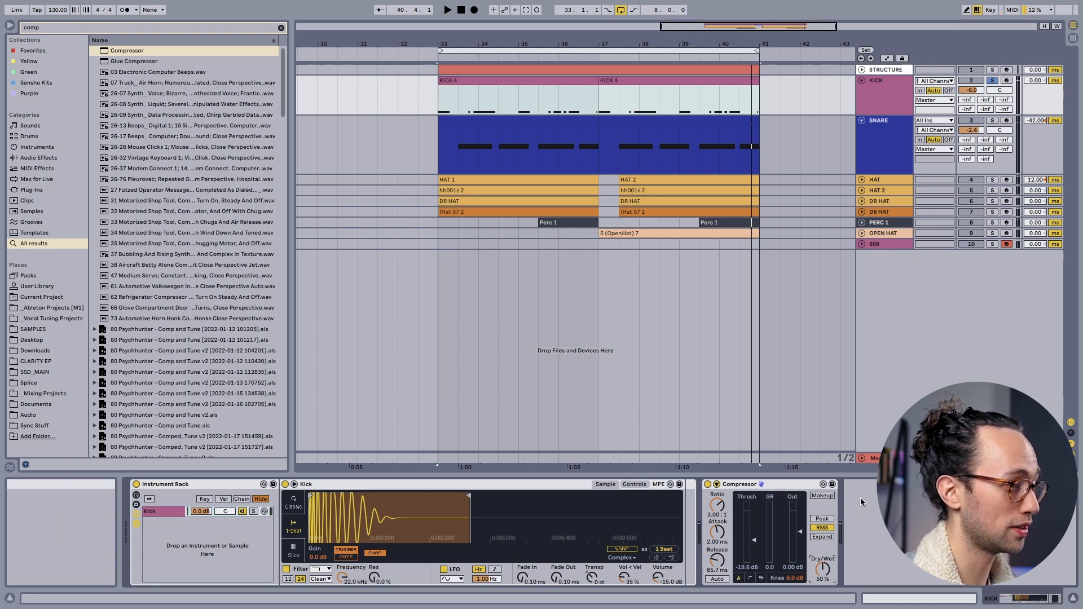
- Play the kick loop to hear the Compressor blended with the dry signal at 50%
key("space")
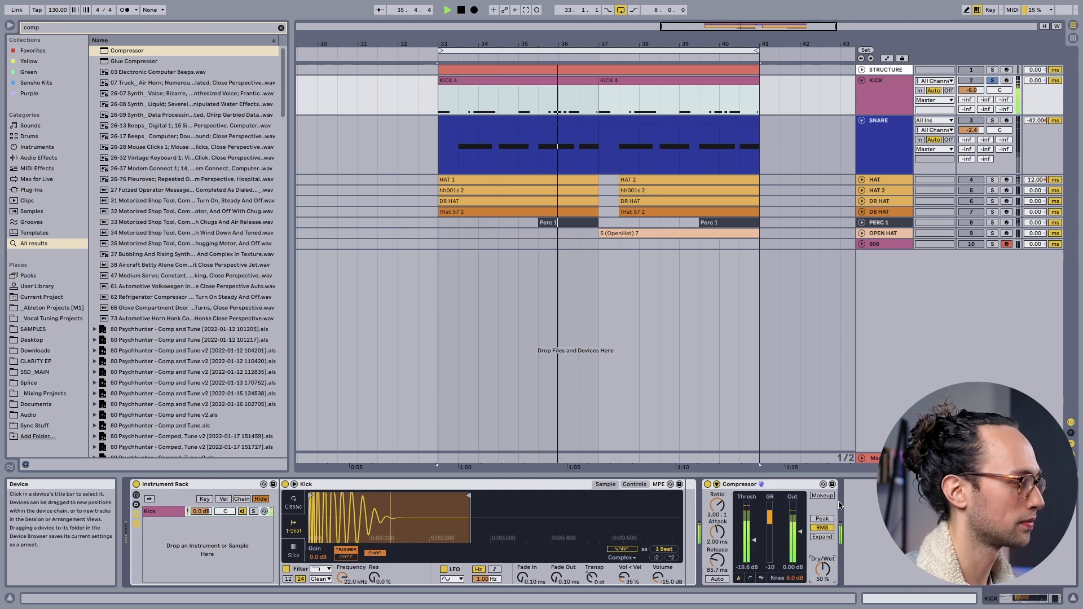
key("space")
left_click(729, 487)
key("space")
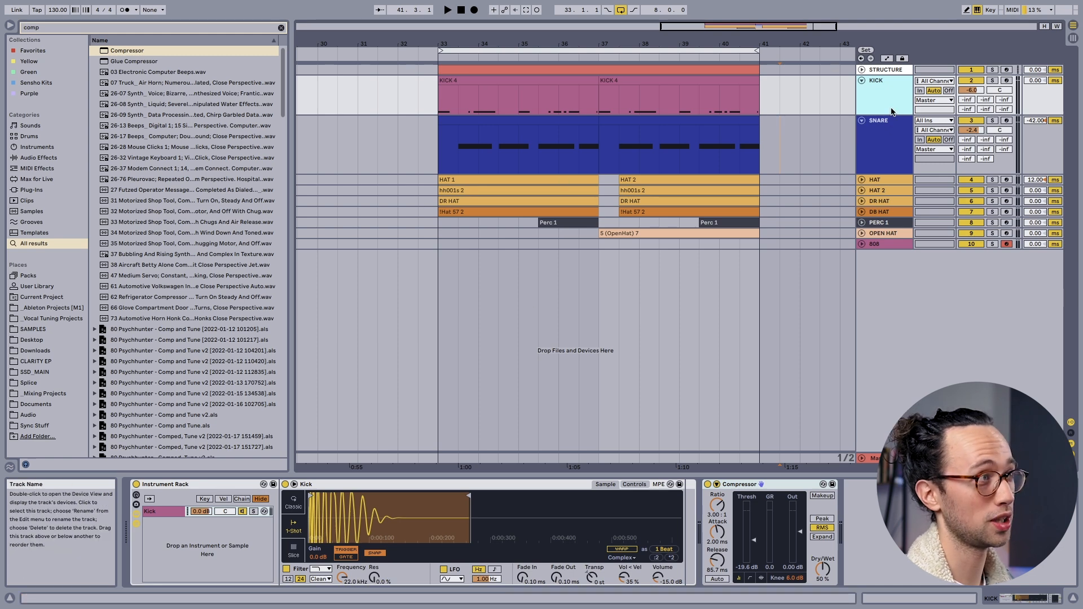
- Select all the drum tracks from KICK through OPEN HAT
left_click(891, 228)
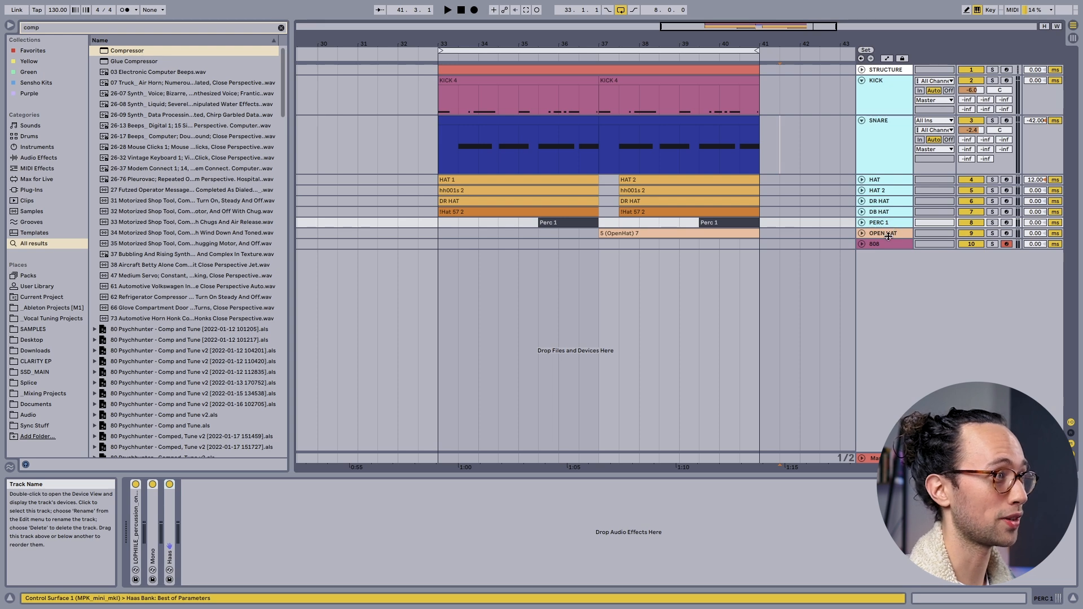
left_click(888, 236)
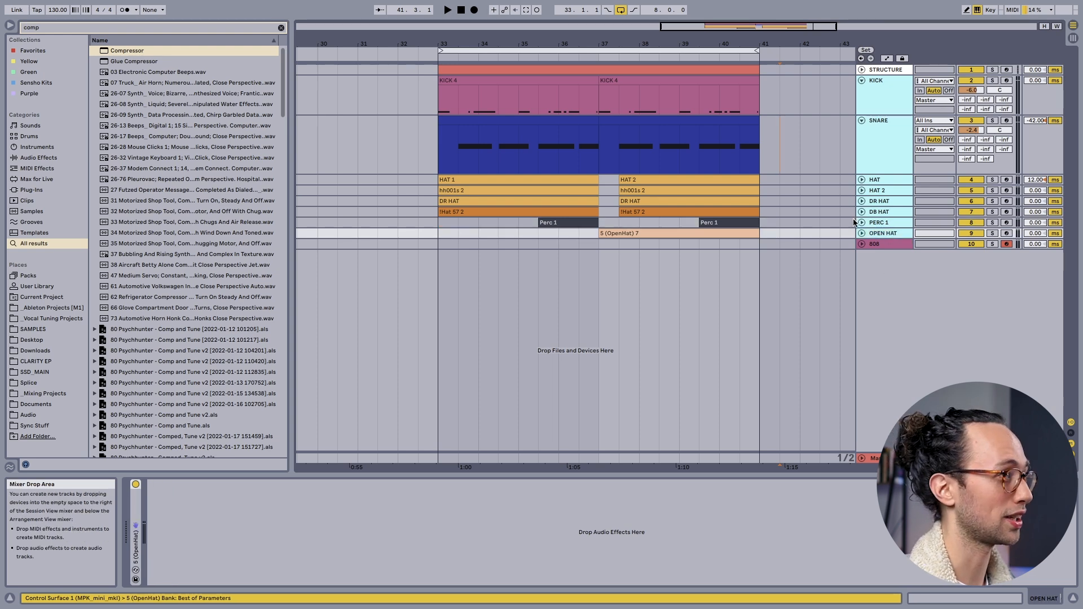
- Delete the Compressor from the KICK track
left_click(767, 108)
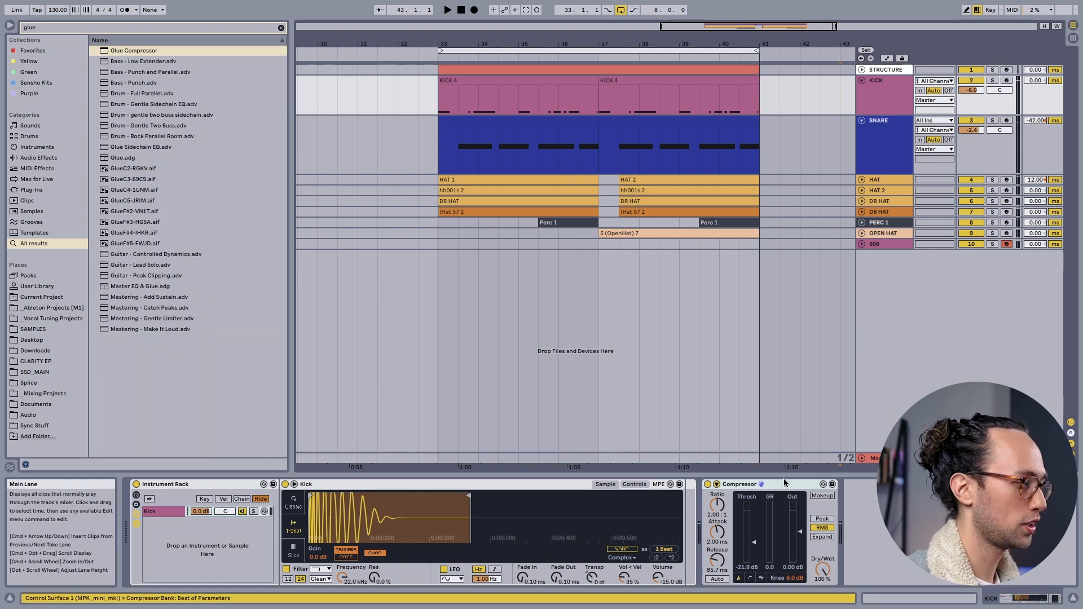
left_click(785, 484)
key("Delete")
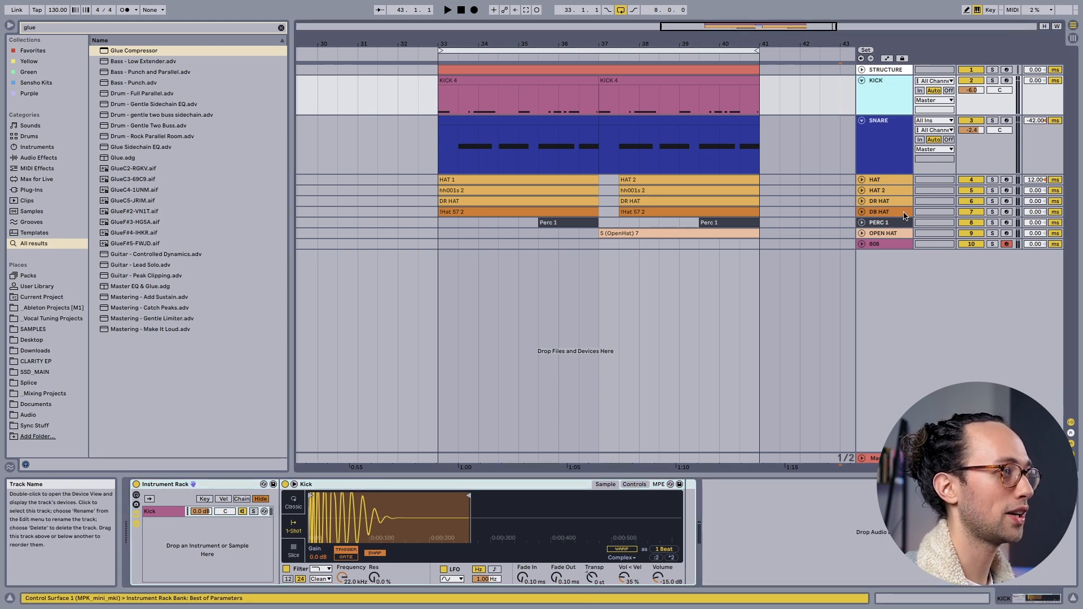
- Group the tracks from KICK through OPEN HAT and name the group "Drums"
left_click(893, 237, "shift")
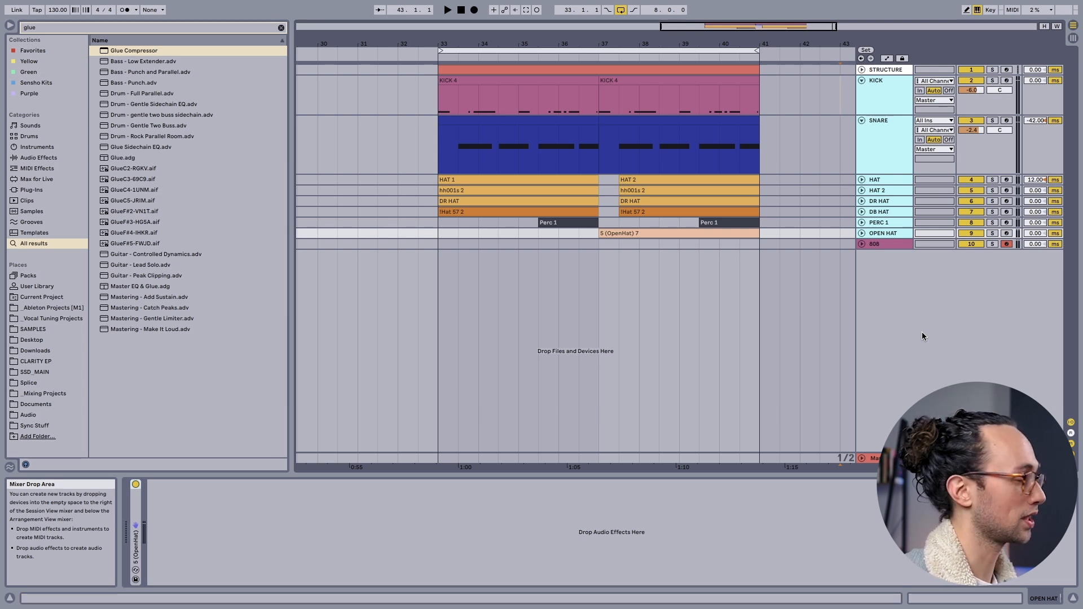
key("super+g")
key("super+r")
type("Drums")
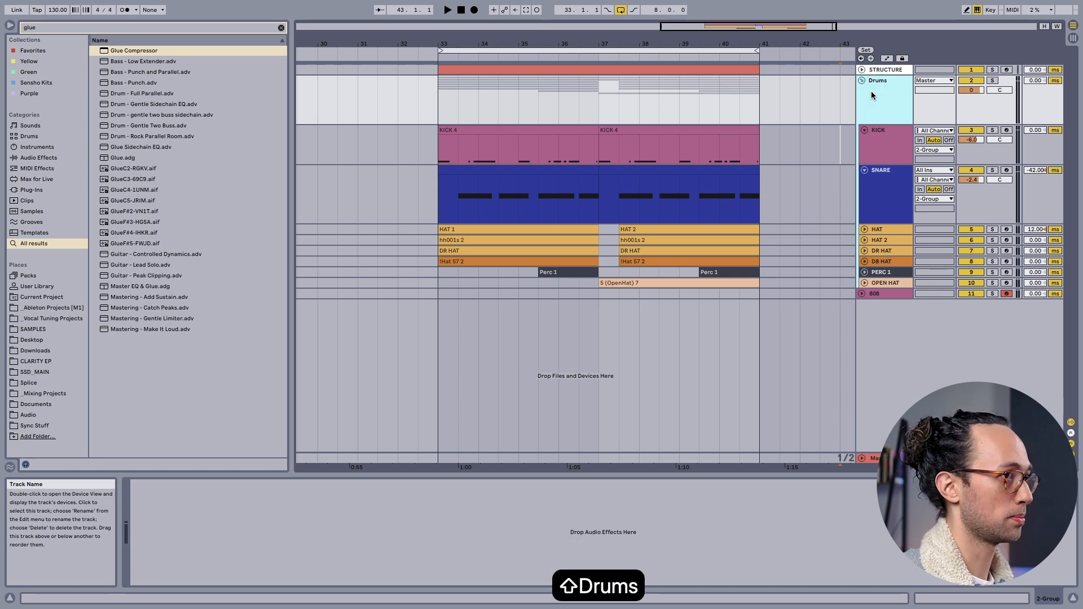
key("Return")
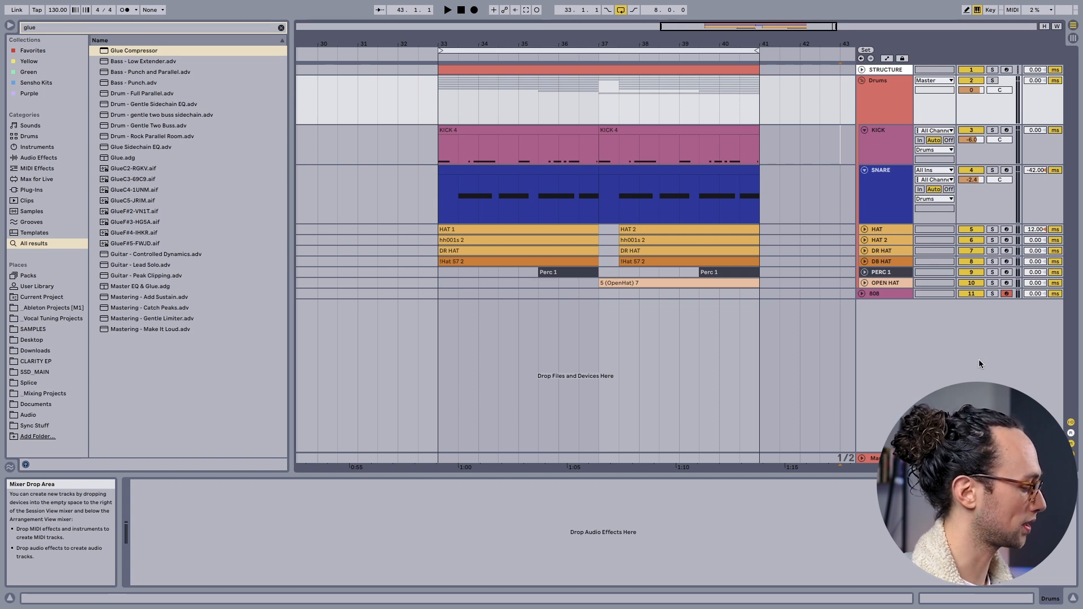
- Create a return track named Parallel and load a Glue Compressor onto it
key("alt+super+t")
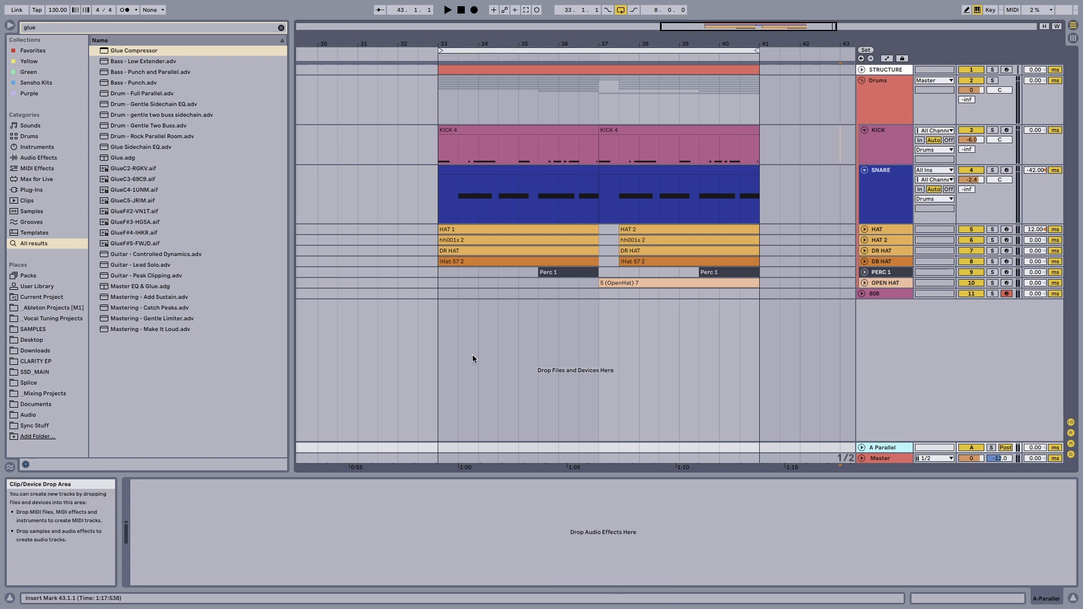
type("compressor")
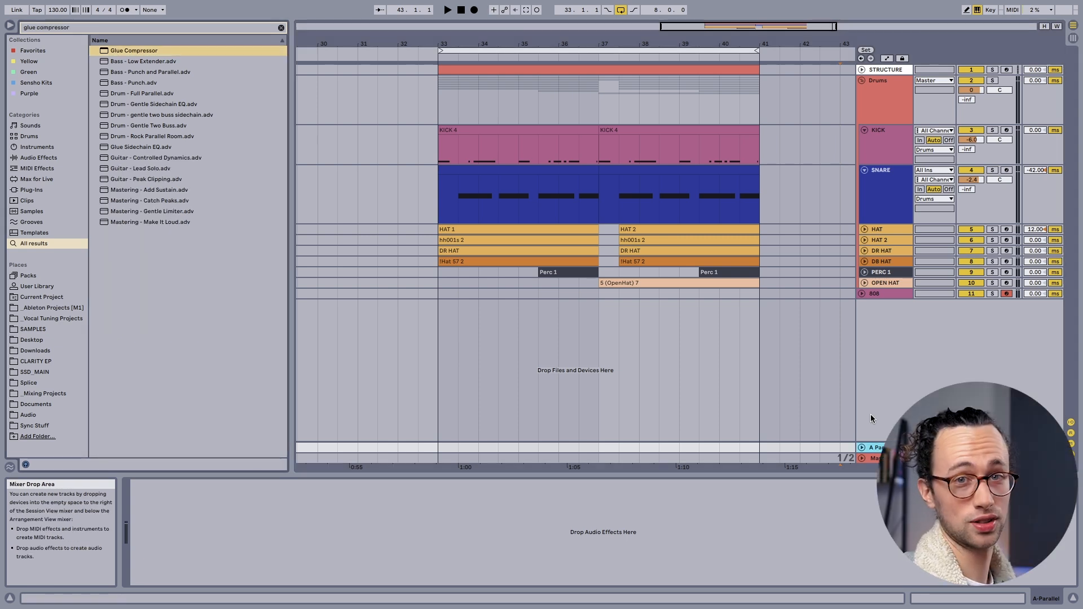
double_click(173, 50)
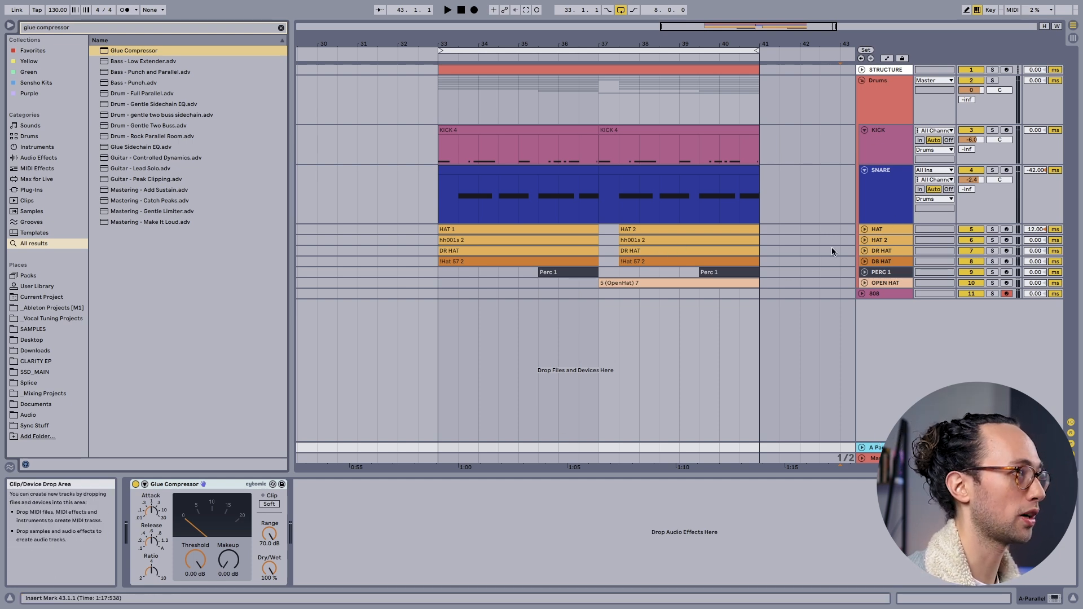
- Send the Drums group to the Parallel return at 0 dB and solo the return for playback
left_click_drag(970, 100, 970, 79)
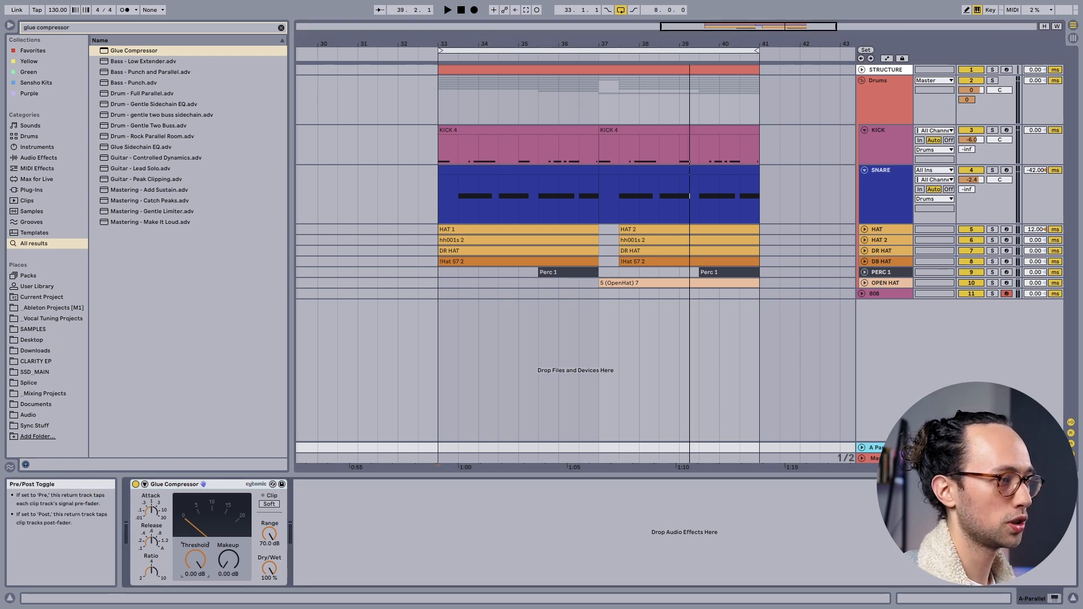
left_click(993, 447)
key("space")
- Set the Glue Compressor's ratio to 10 and its threshold to -27.3 dB while listening to the loop
left_click(198, 558)
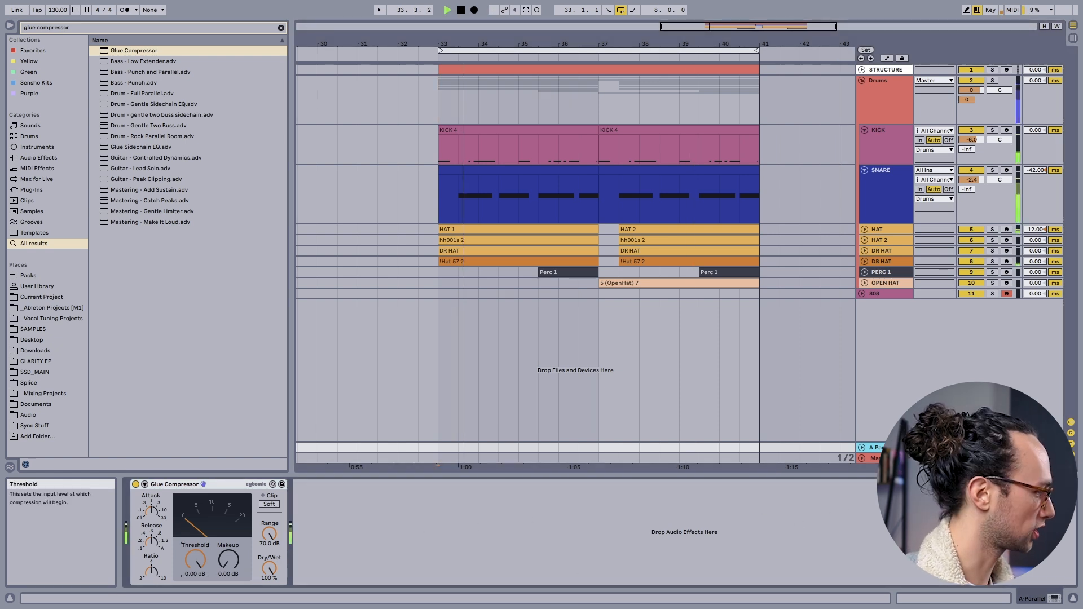
left_click_drag(198, 559, 198, 589)
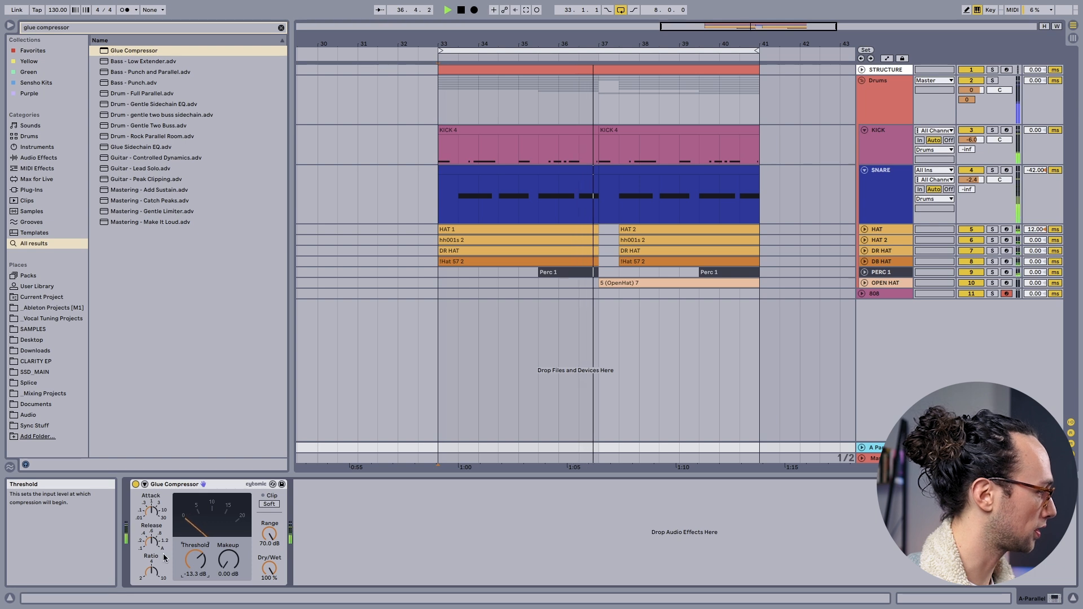
key("space")
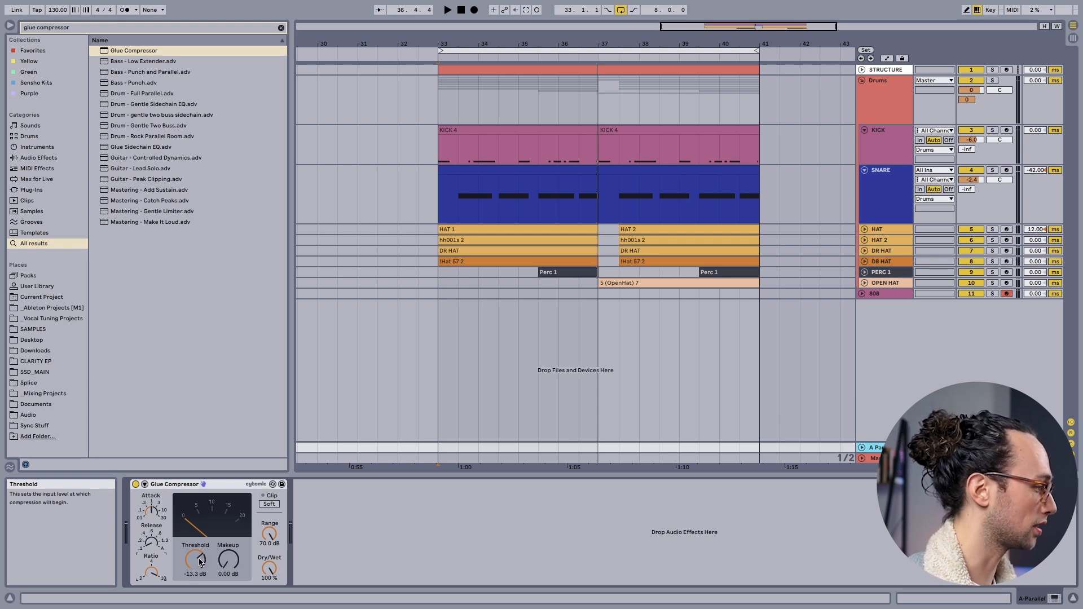
key("space")
left_click_drag(200, 562, 199, 571)
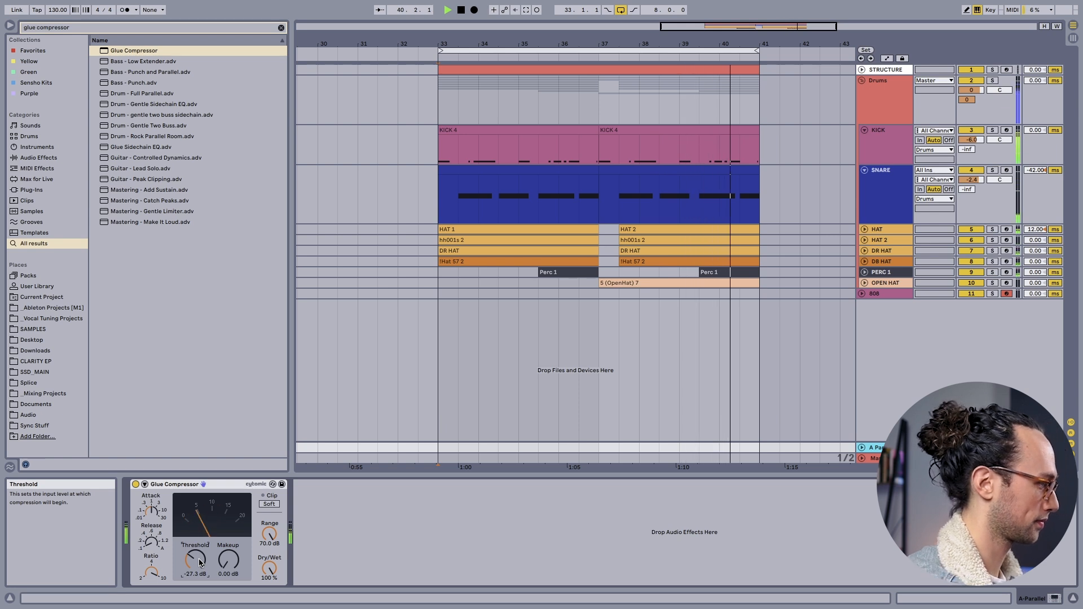
key("space")
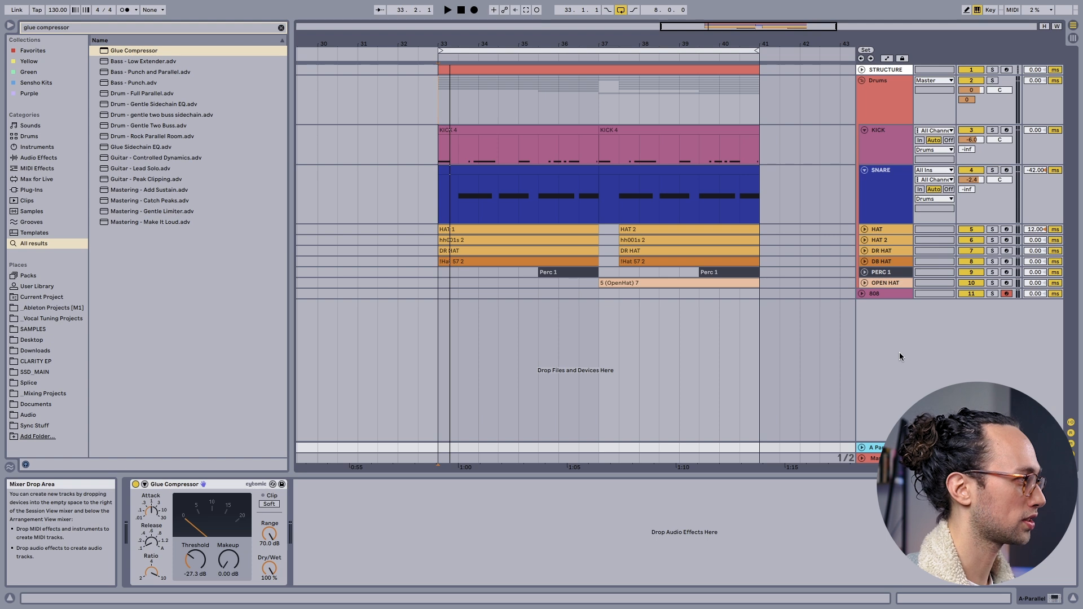
- Play the full drum mix with and without the Drums group's send to the Parallel return, ending with the send at 0 dB
key("space")
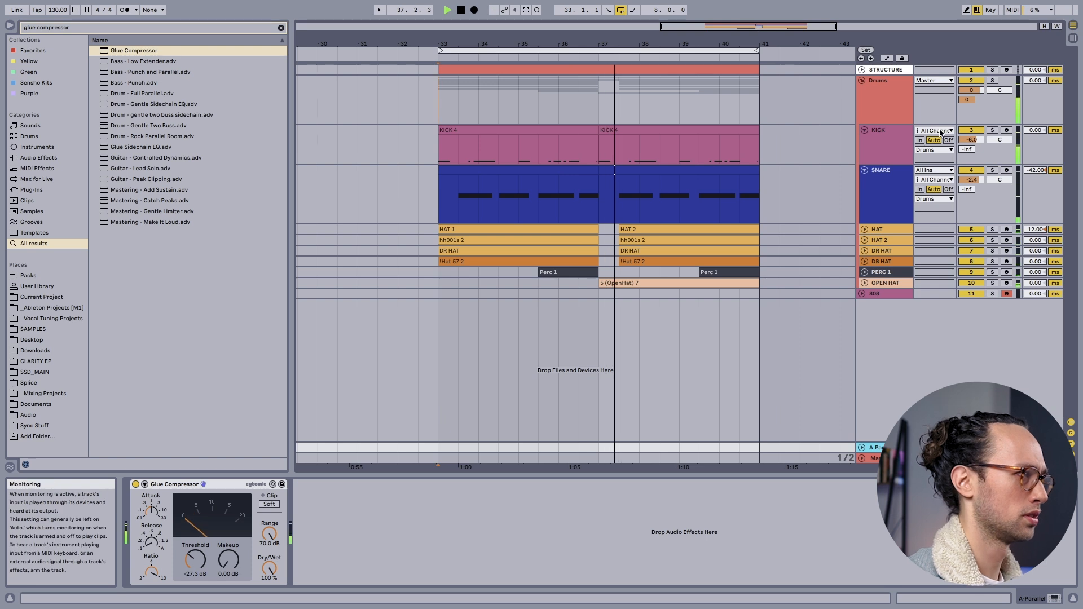
key("space")
right_click(970, 100)
left_click(982, 105)
key("space")
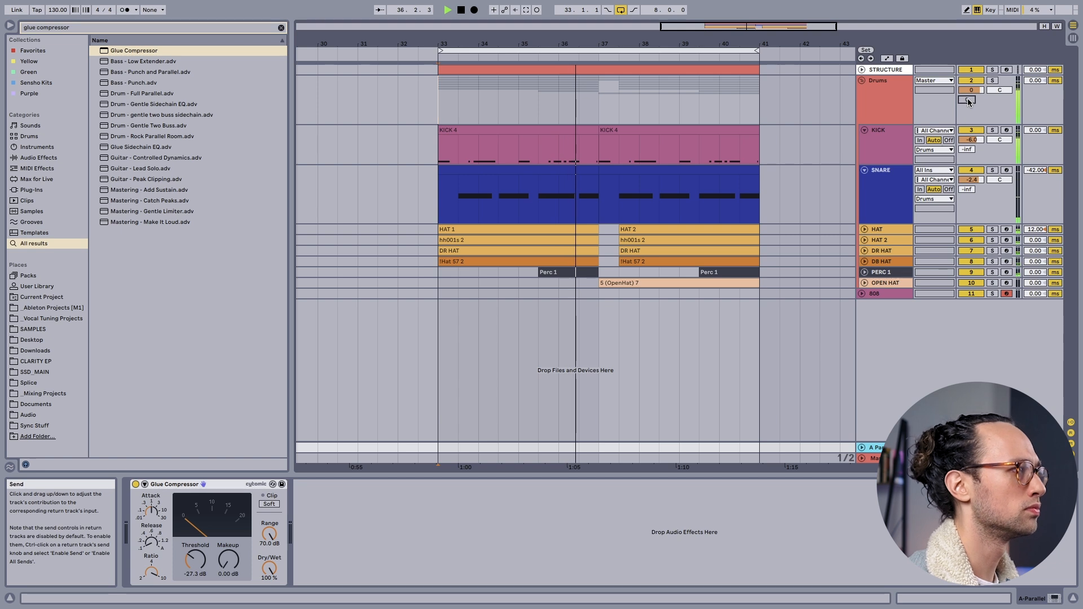
key("space")
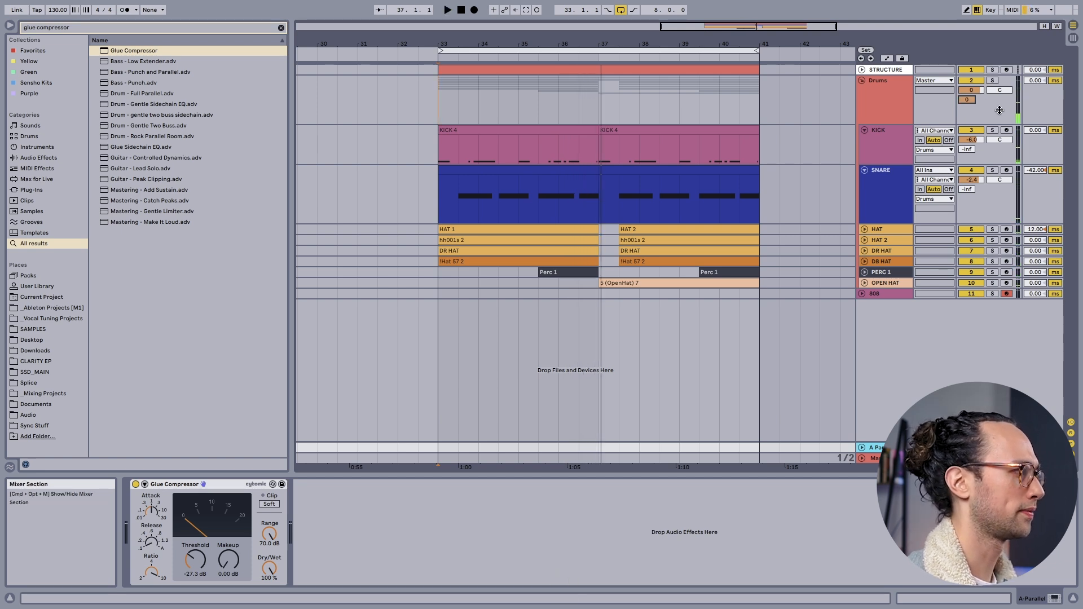
key("space")
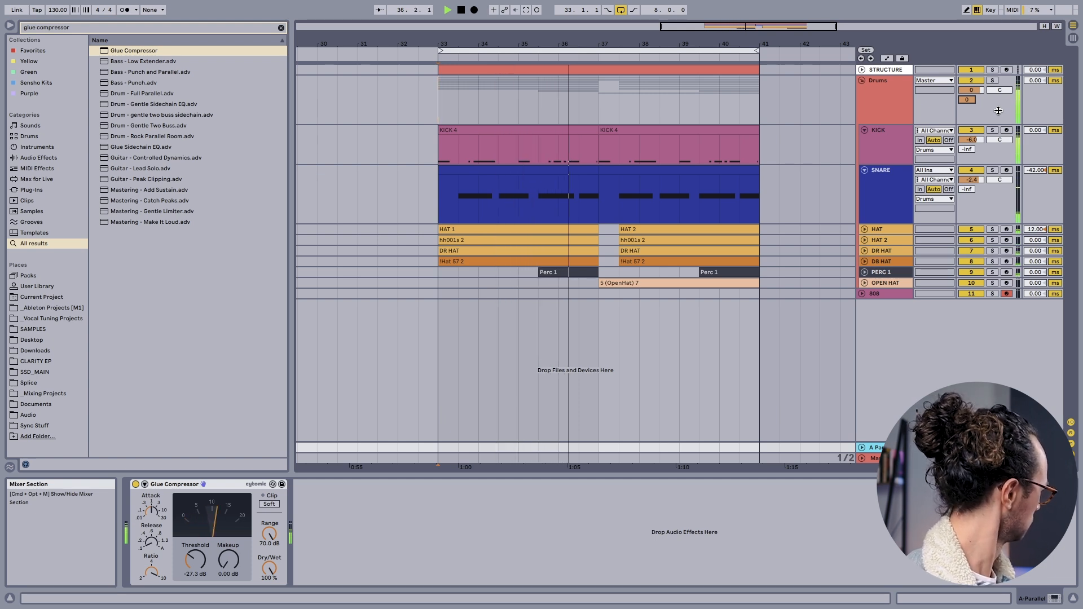
key("space")
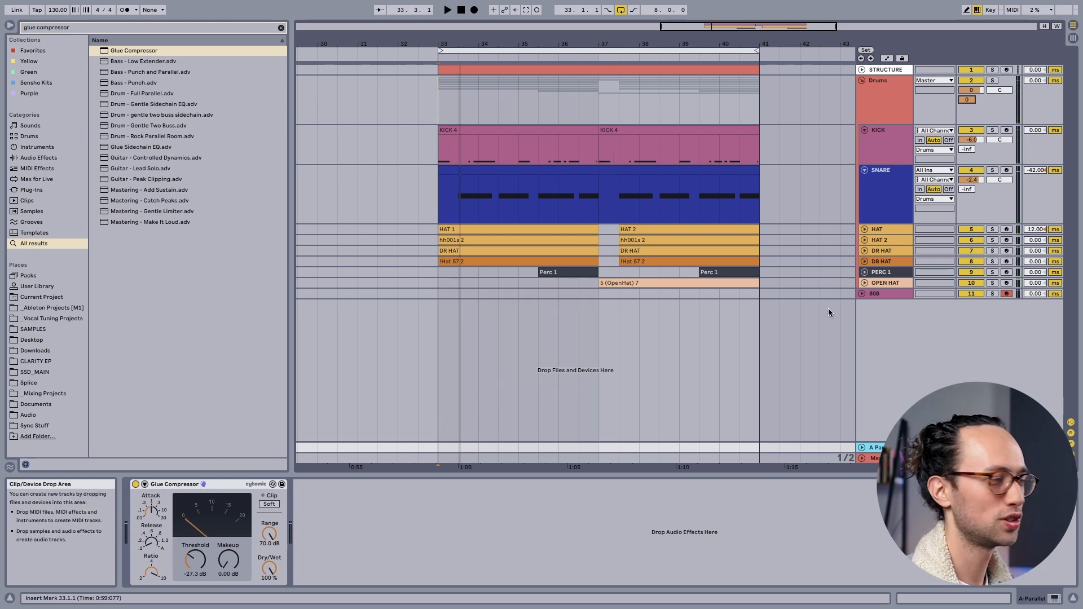